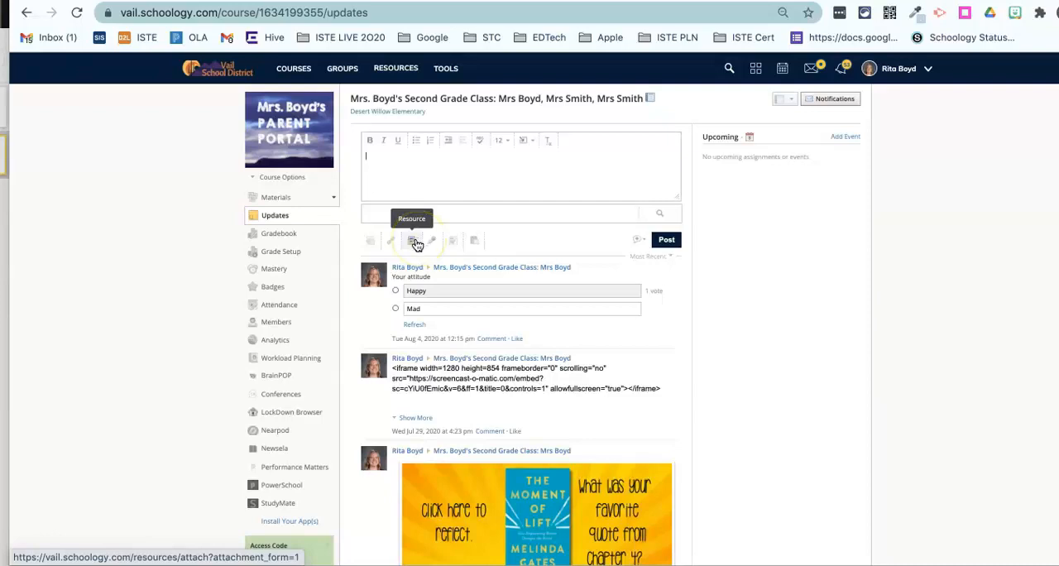
Step: Import the "sample" drawing from the Google Drive resource app into the new update post
click(414, 242)
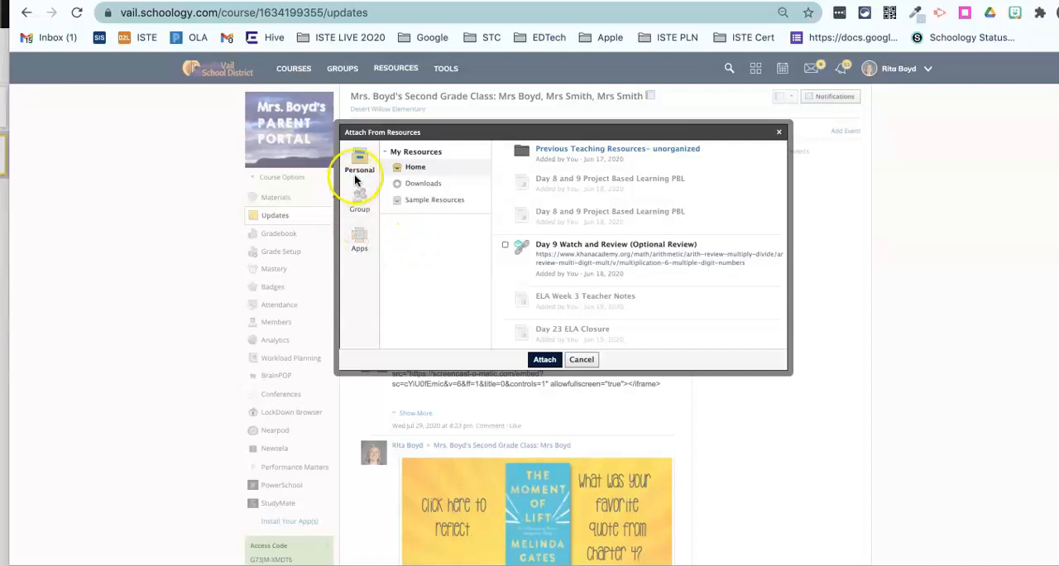
click(367, 239)
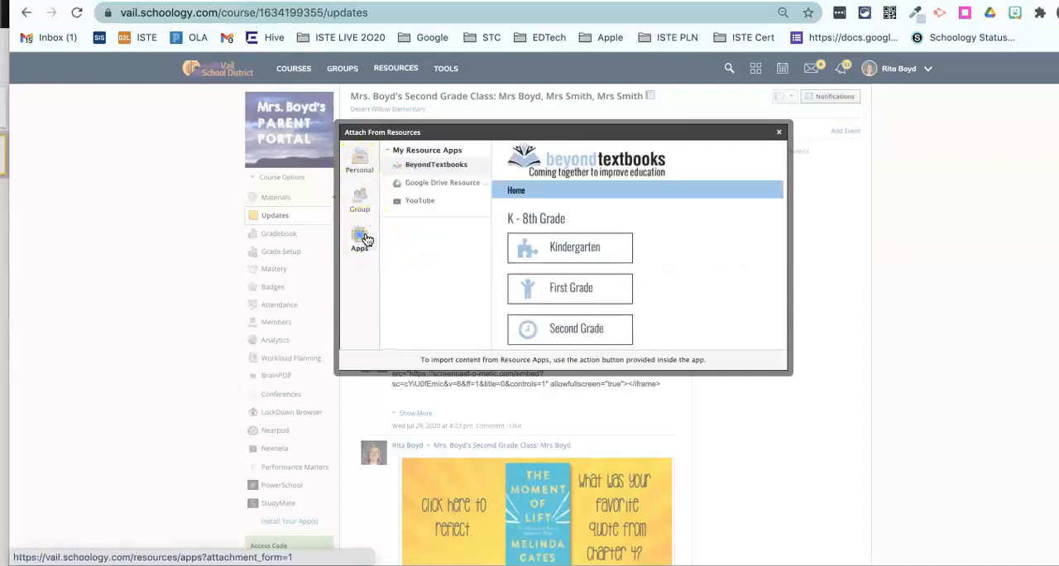
click(440, 184)
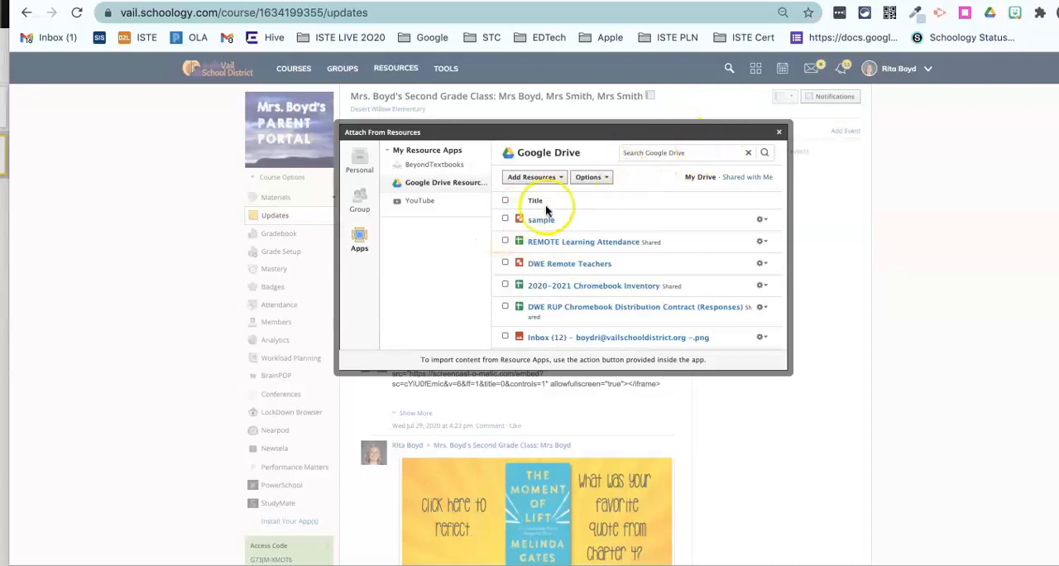
click(505, 219)
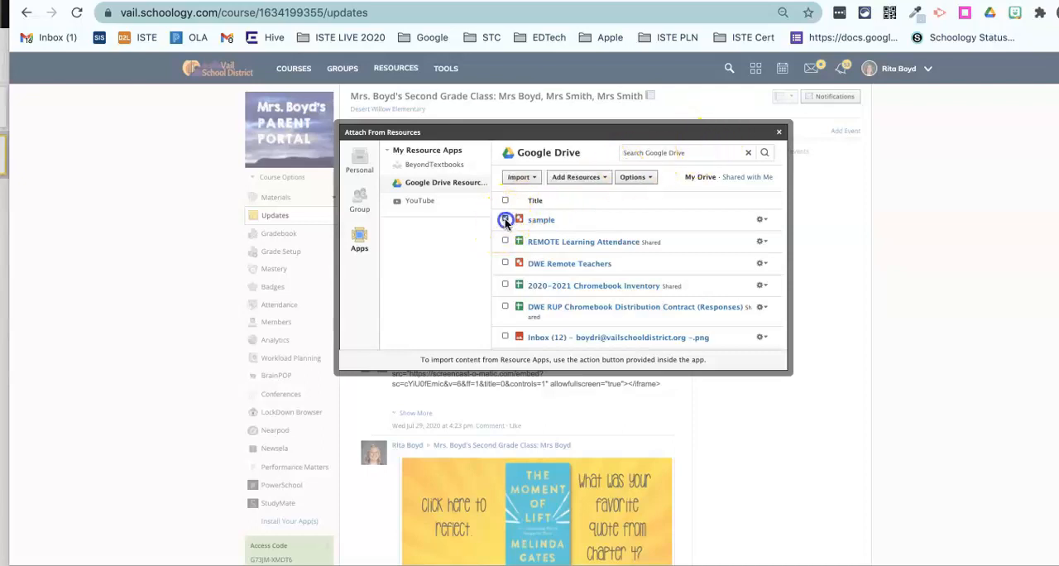
click(523, 178)
click(553, 225)
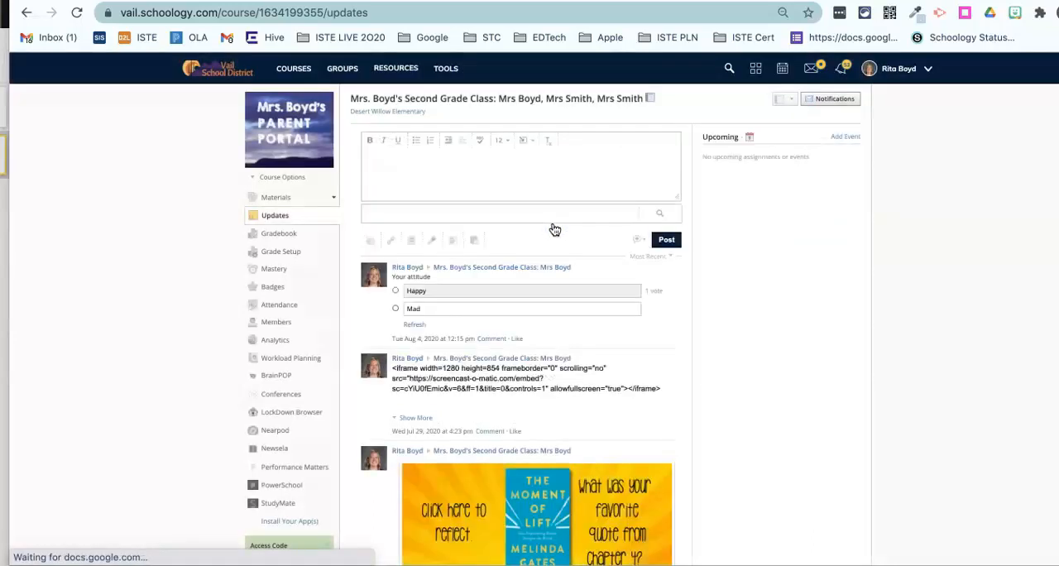
click(555, 185)
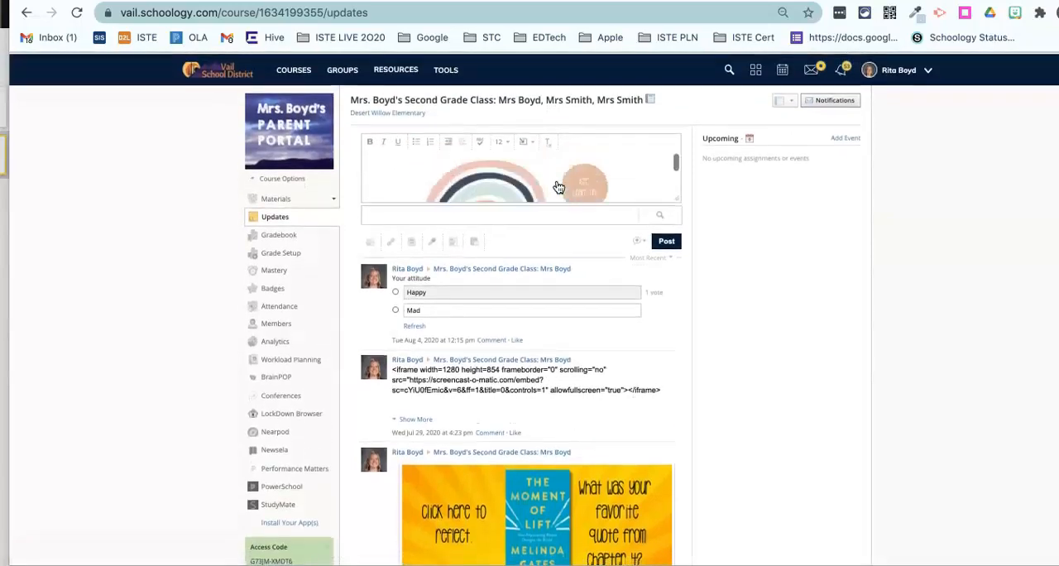
click(557, 169)
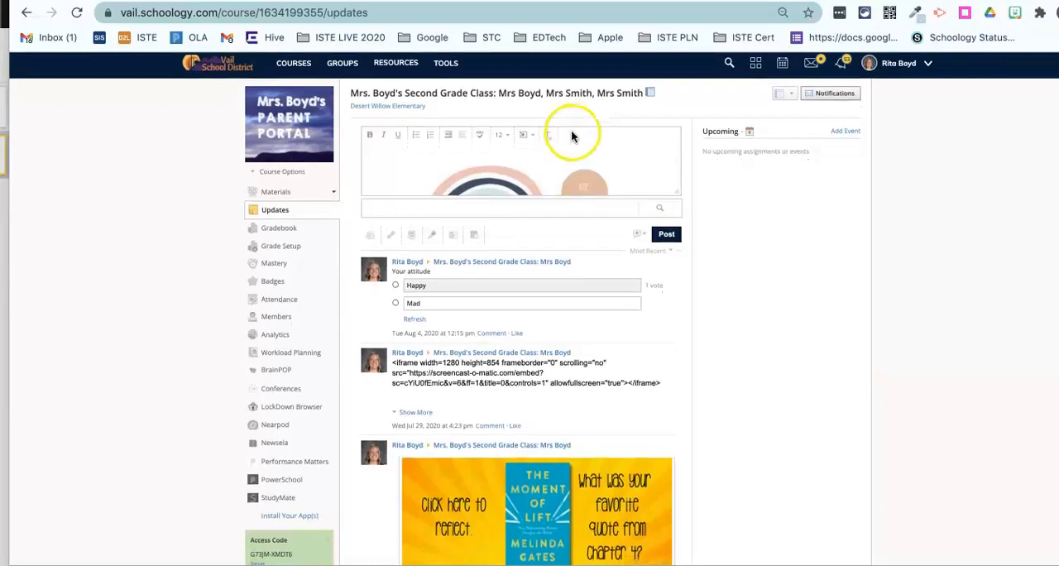
Step: Open the browser's element inspector on the rainbow drawing embedded in the update post
scroll(598, 159, down, 2)
scroll(597, 159, down, 1)
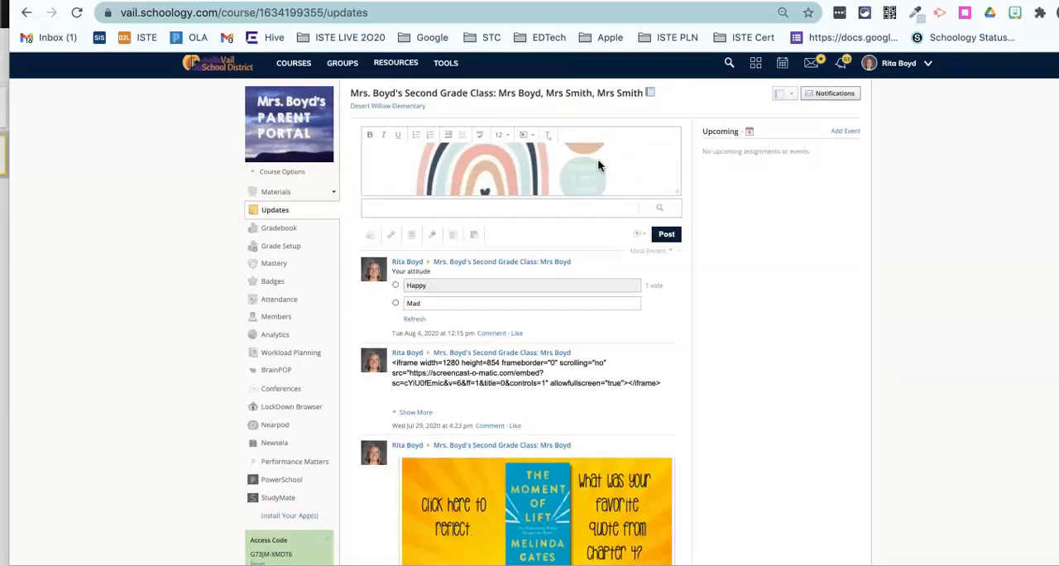
scroll(598, 159, down, 3)
scroll(599, 165, up, 3)
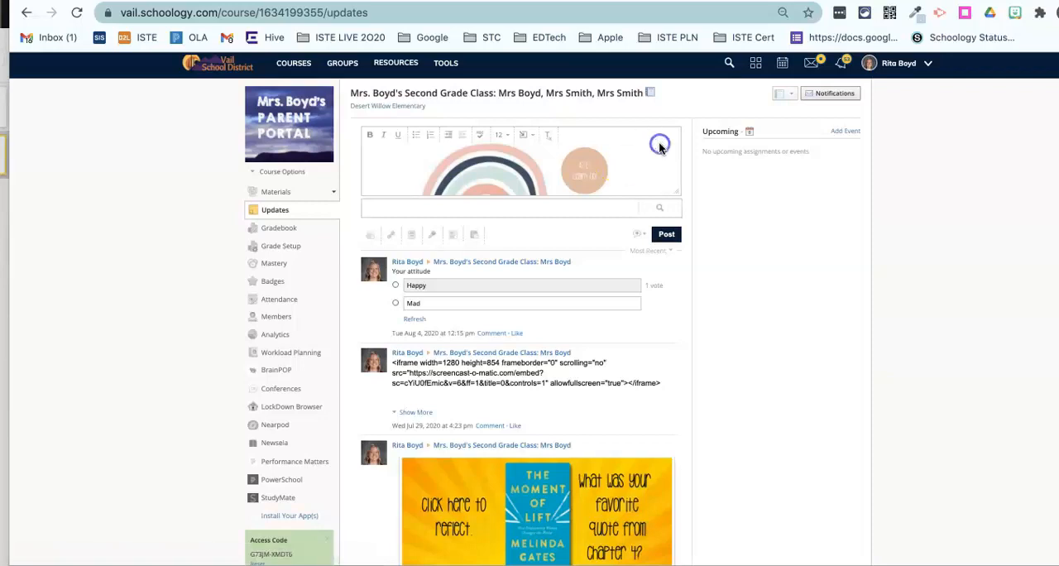
right_click(508, 180)
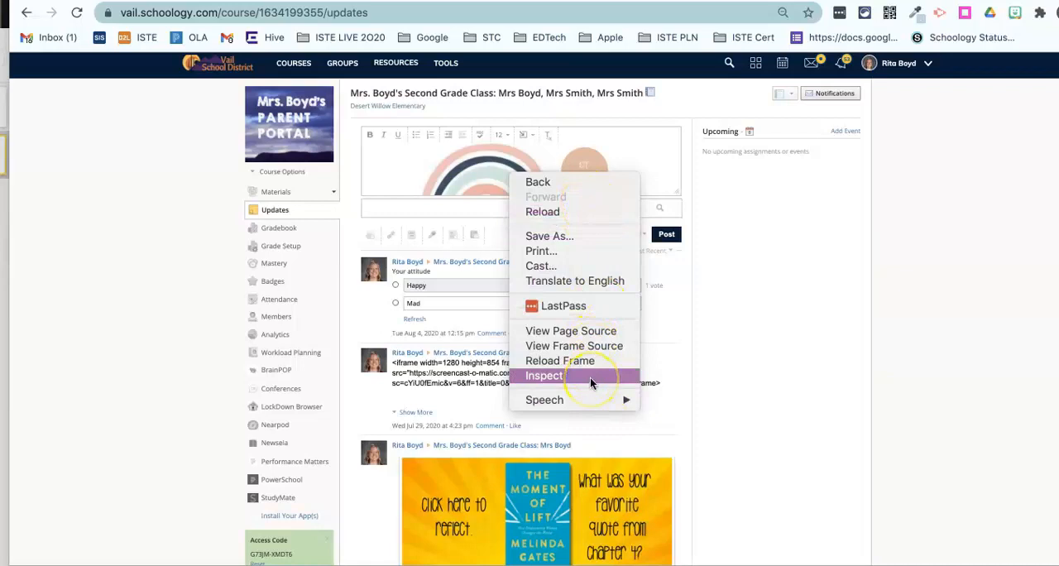
click(590, 377)
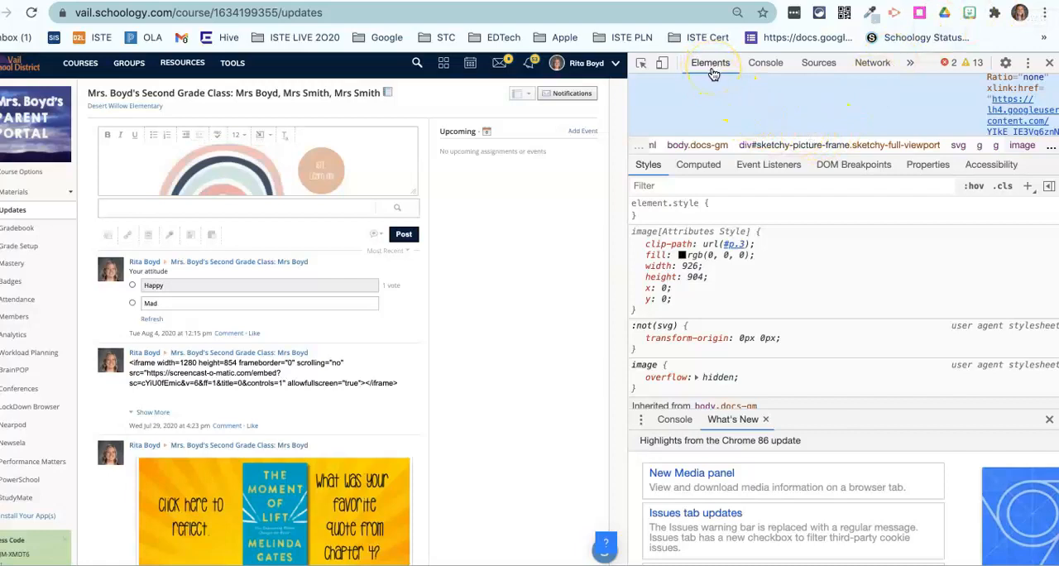
Step: Locate the iframe tag of the embedded Google drawing in the page's element code
scroll(820, 130, up, 5)
scroll(820, 130, up, 3)
scroll(922, 117, up, 3)
scroll(922, 117, up, 8)
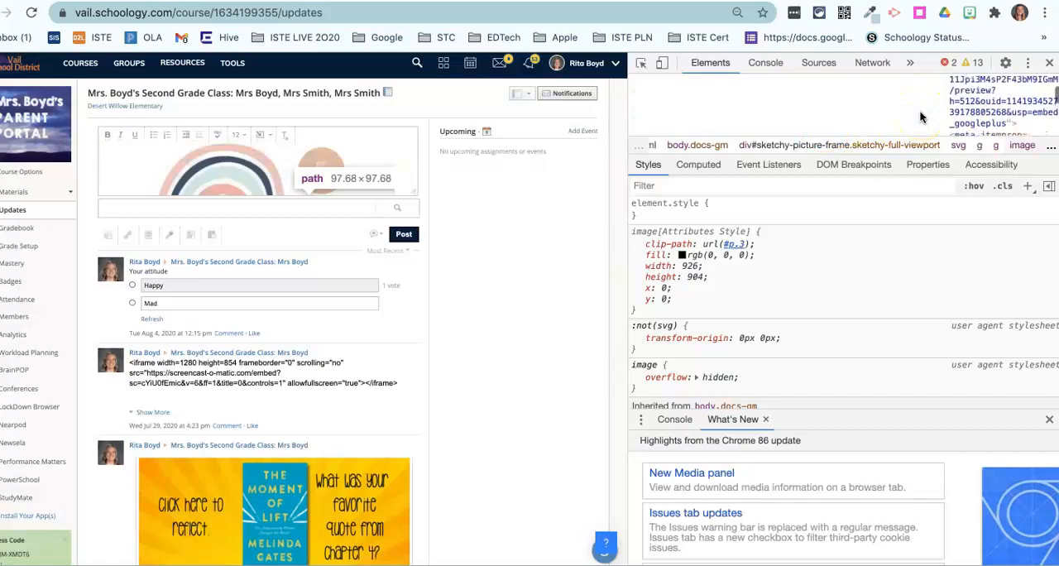
scroll(922, 117, up, 6)
scroll(925, 132, up, 8)
scroll(925, 132, up, 8)
scroll(924, 133, up, 8)
scroll(923, 127, down, 5)
scroll(923, 127, up, 10)
scroll(924, 132, down, 5)
scroll(924, 133, up, 1)
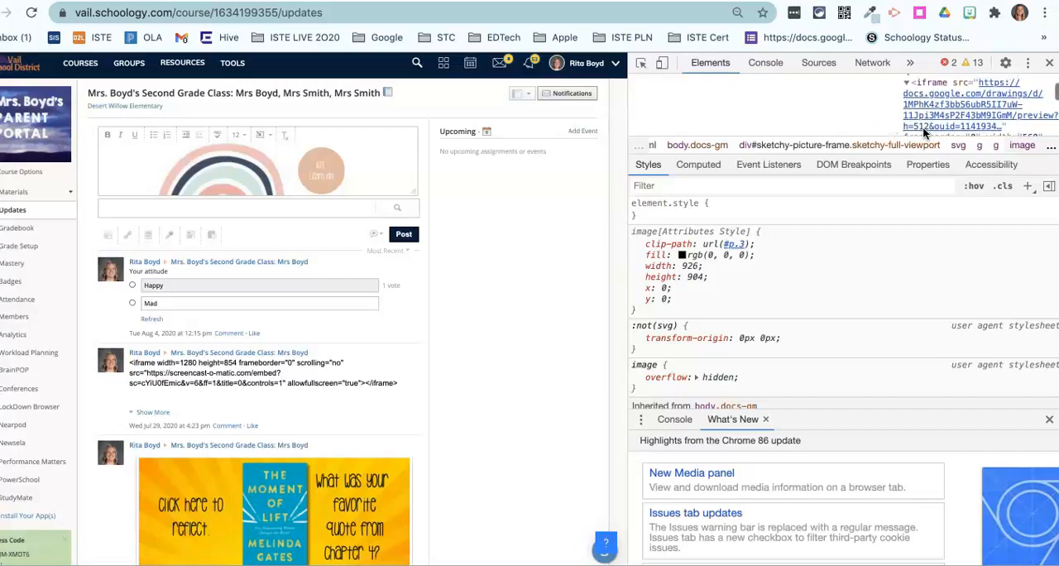
click(990, 86)
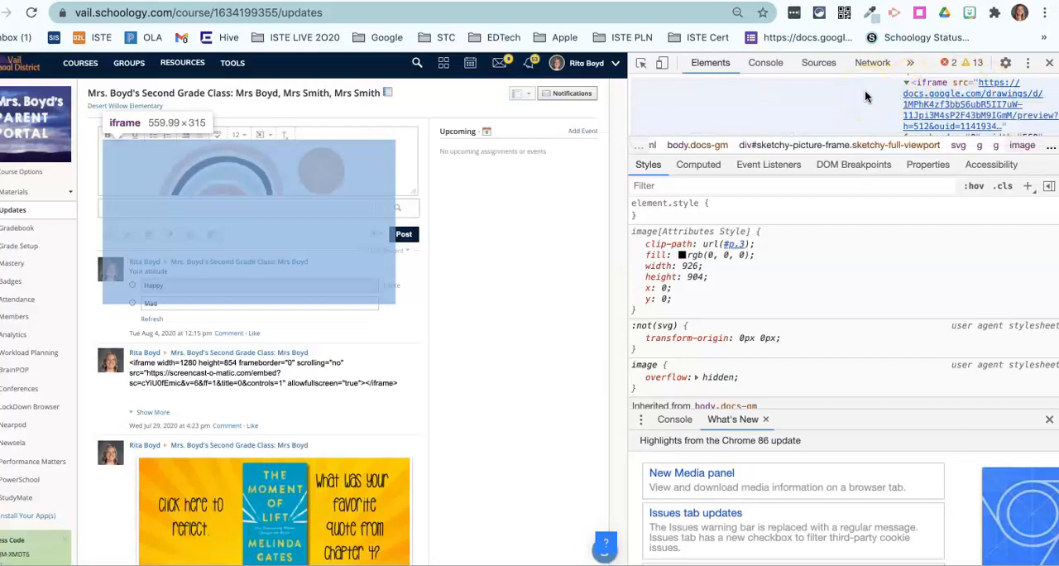
Step: Set the embedded drawing's iframe width to 900 and its height to 719 in the element code
scroll(865, 96, down, 2)
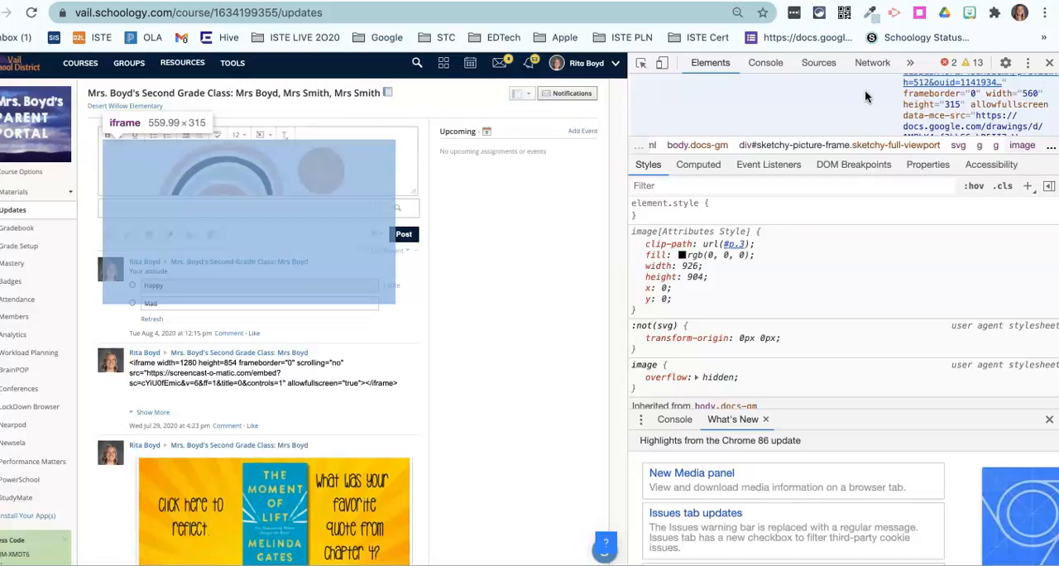
click(1033, 95)
double_click(1033, 95)
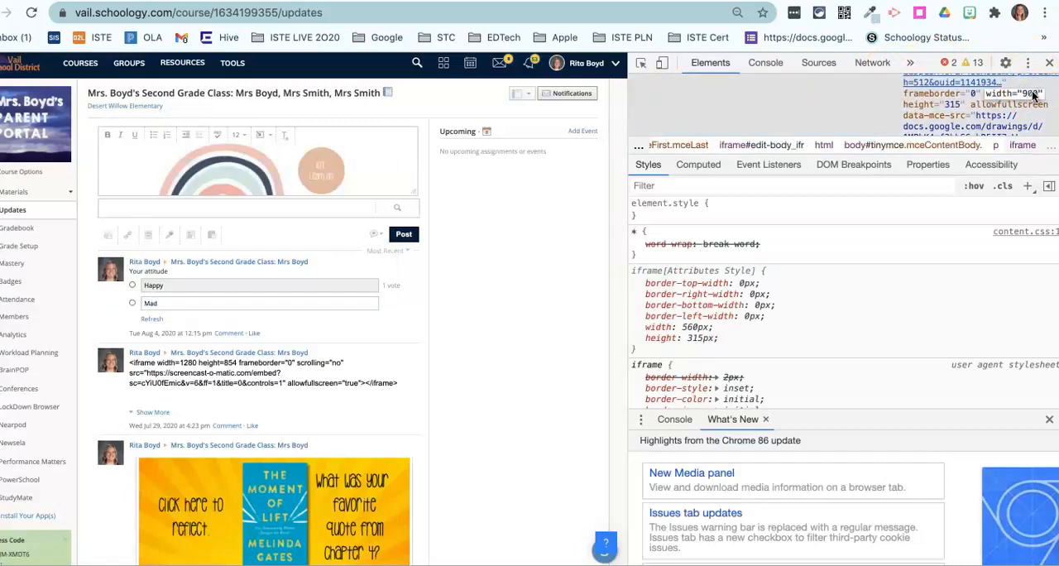
double_click(954, 106)
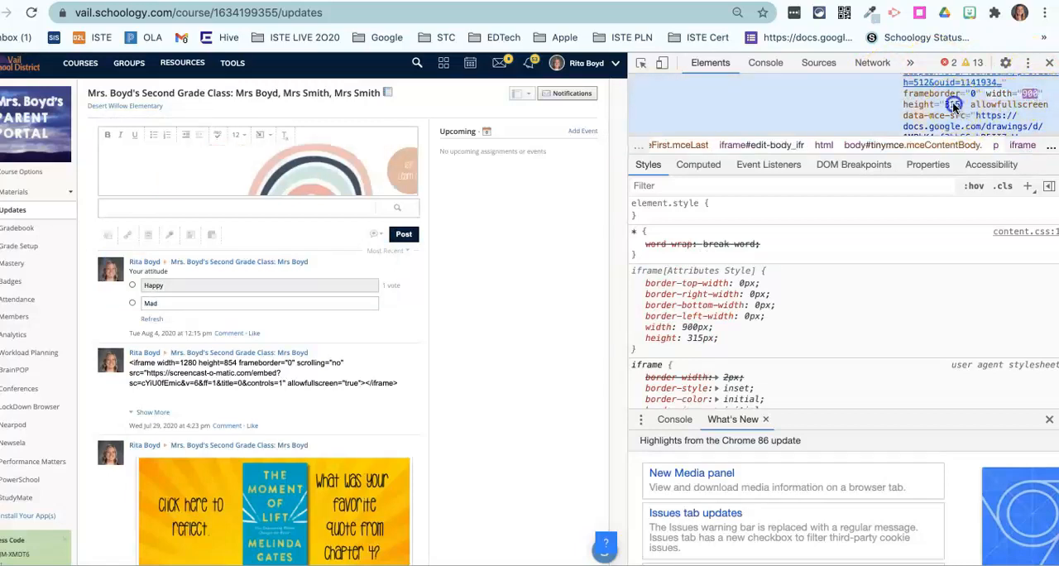
text(700)
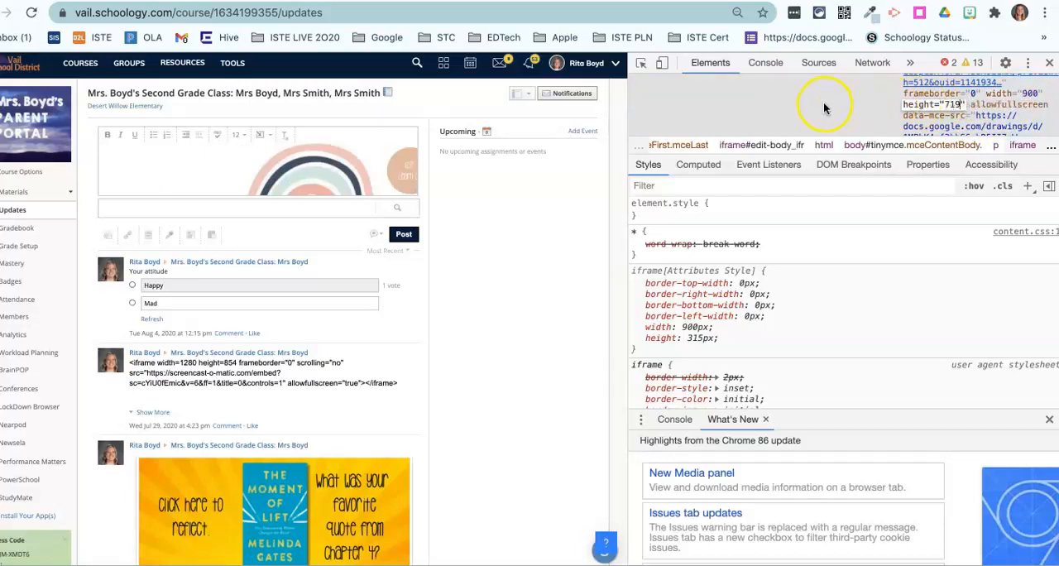
key(Return)
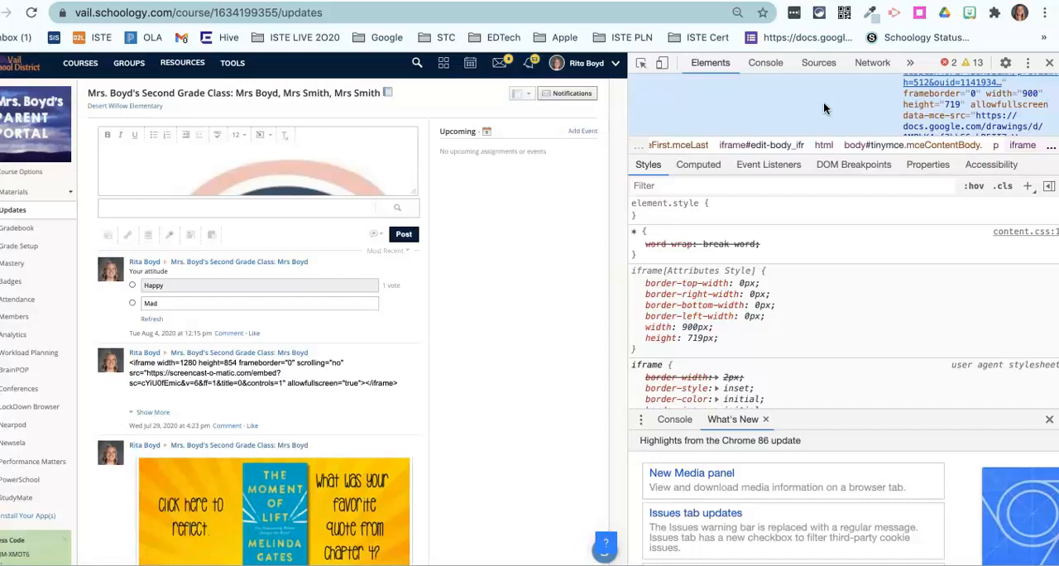
Step: Change the iframe's frameborder attribute to 0-1
double_click(975, 96)
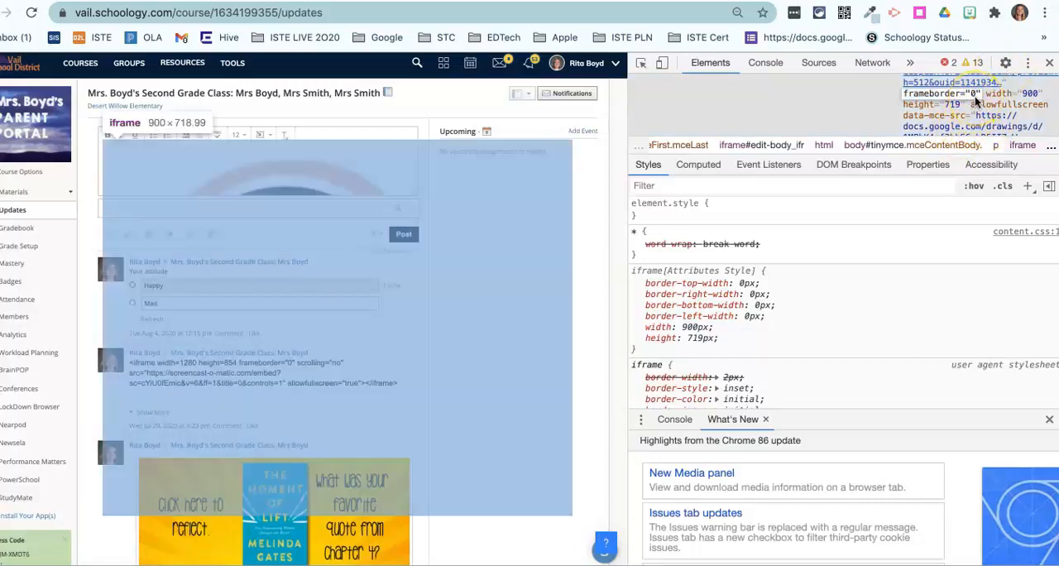
text(1)
click(861, 98)
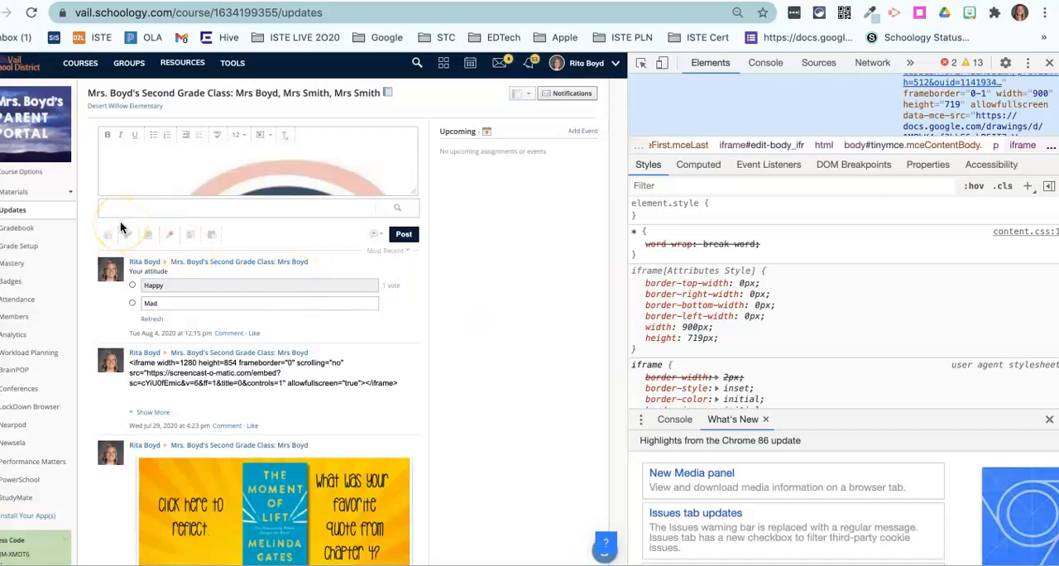
Step: Turn on the announcement option for the update and try to post it
scroll(352, 183, down, 2)
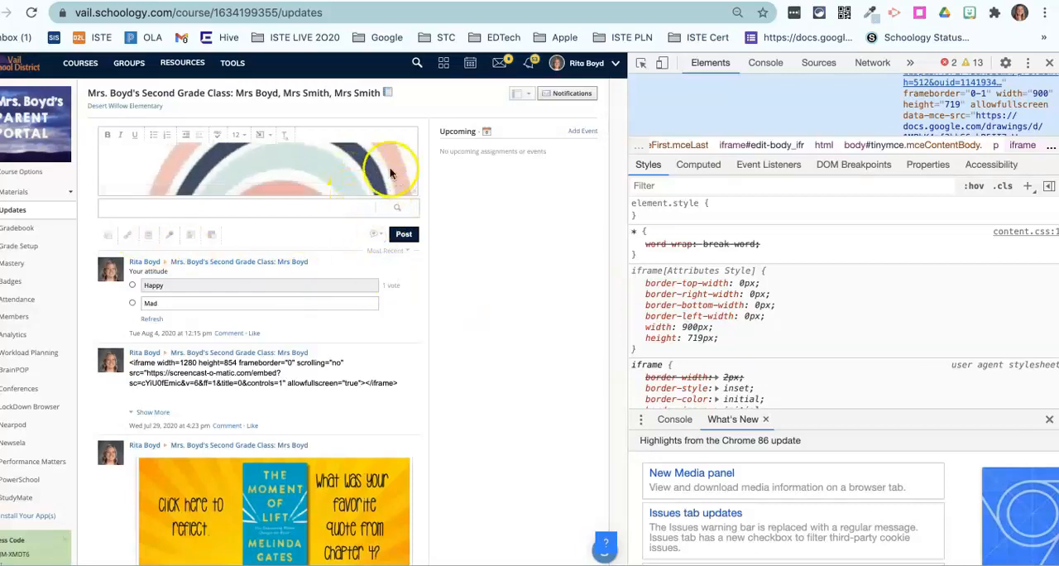
click(373, 237)
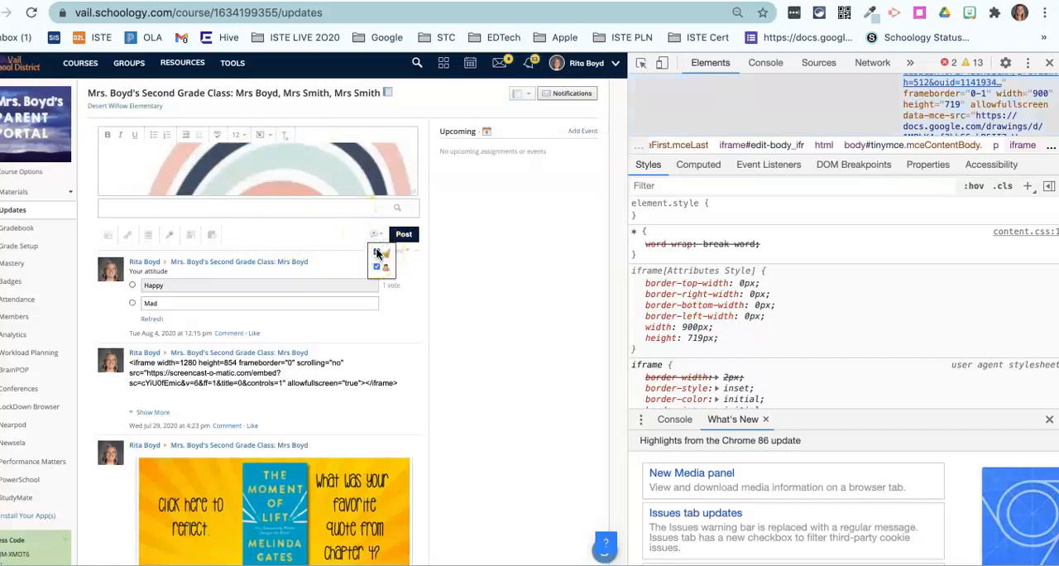
click(279, 236)
click(402, 233)
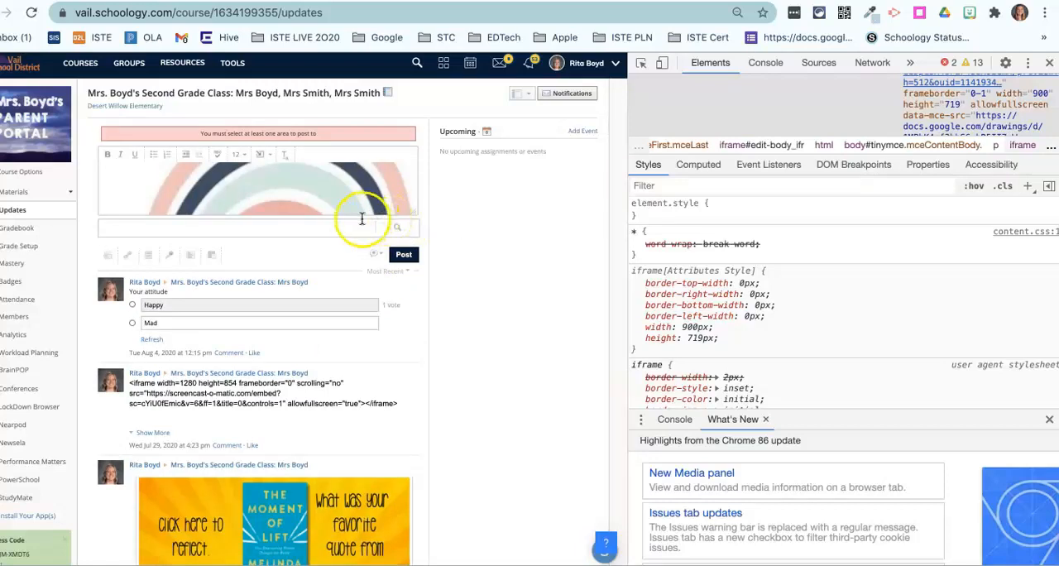
Step: Select the second grade class as the area to post to and post the update
click(116, 226)
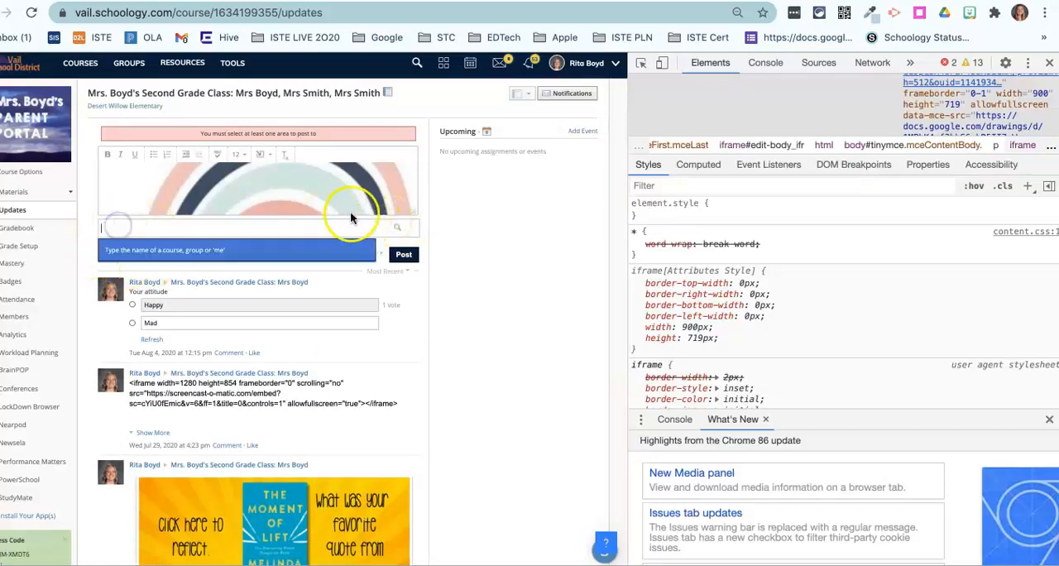
click(212, 251)
click(151, 241)
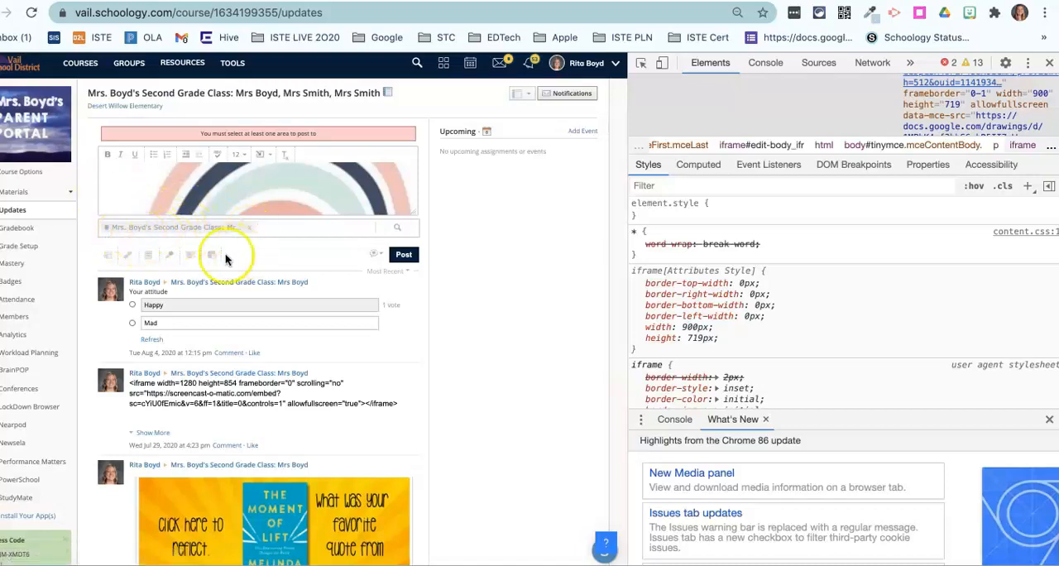
click(409, 255)
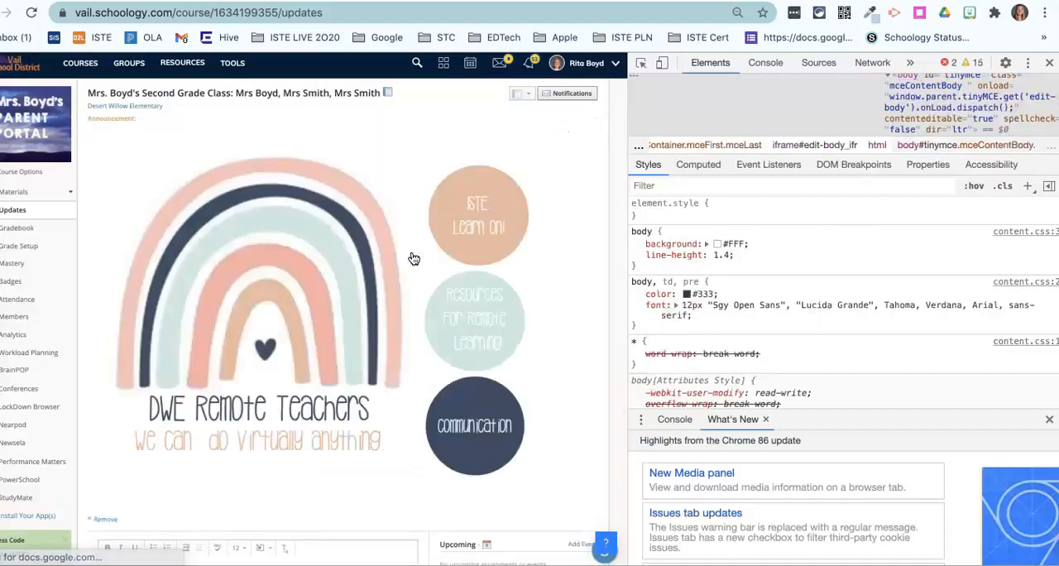
Step: Open the course's Materials page and close the browser's element inspector
scroll(413, 259, left, 1)
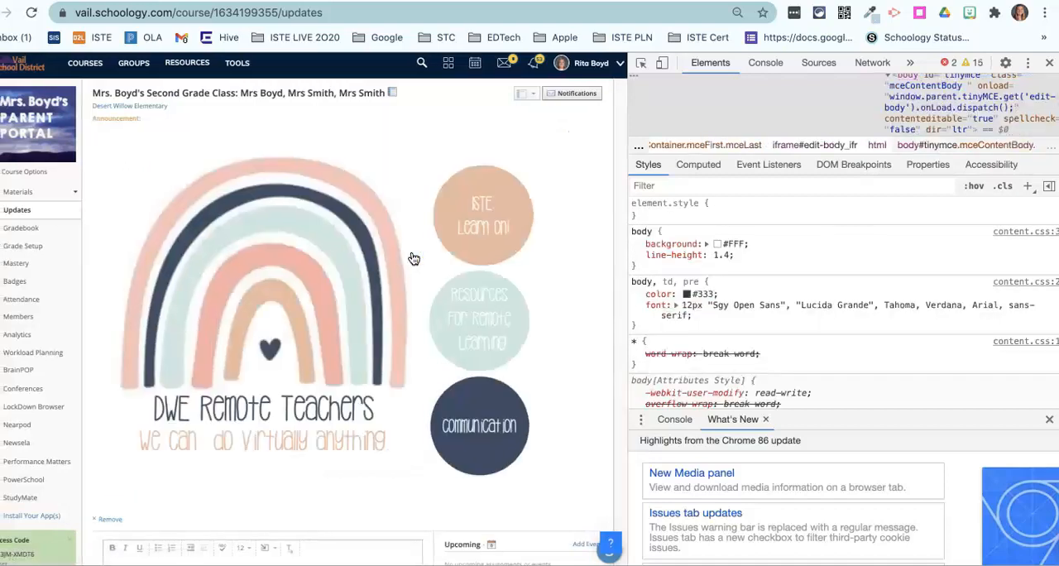
scroll(414, 259, right, 1)
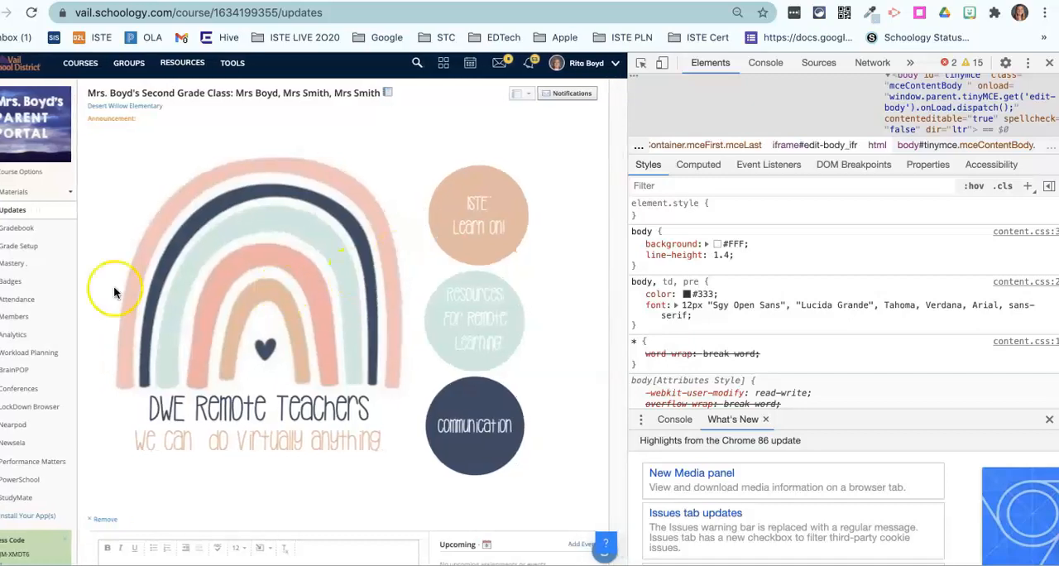
click(26, 193)
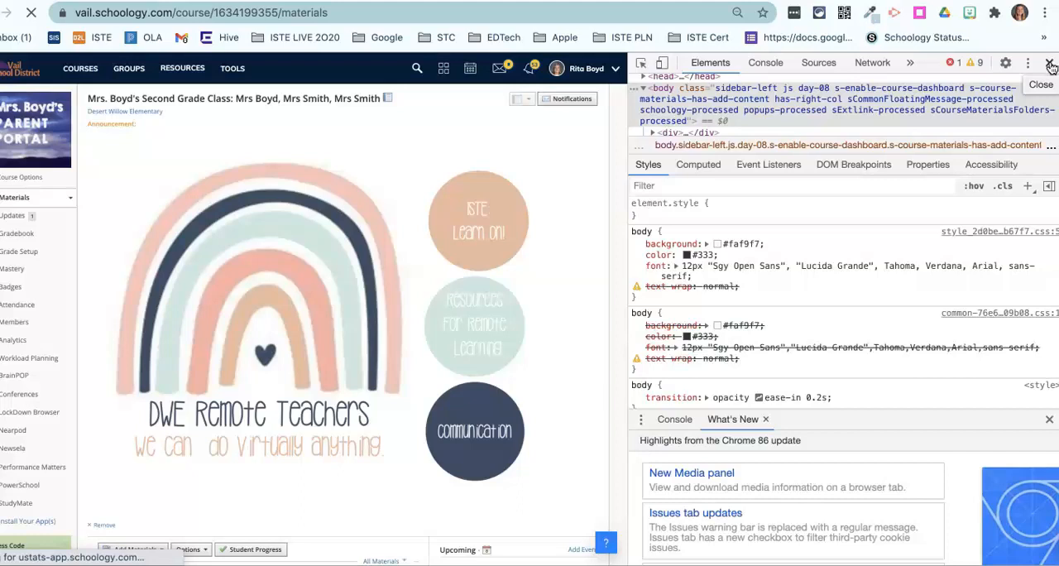
click(1050, 65)
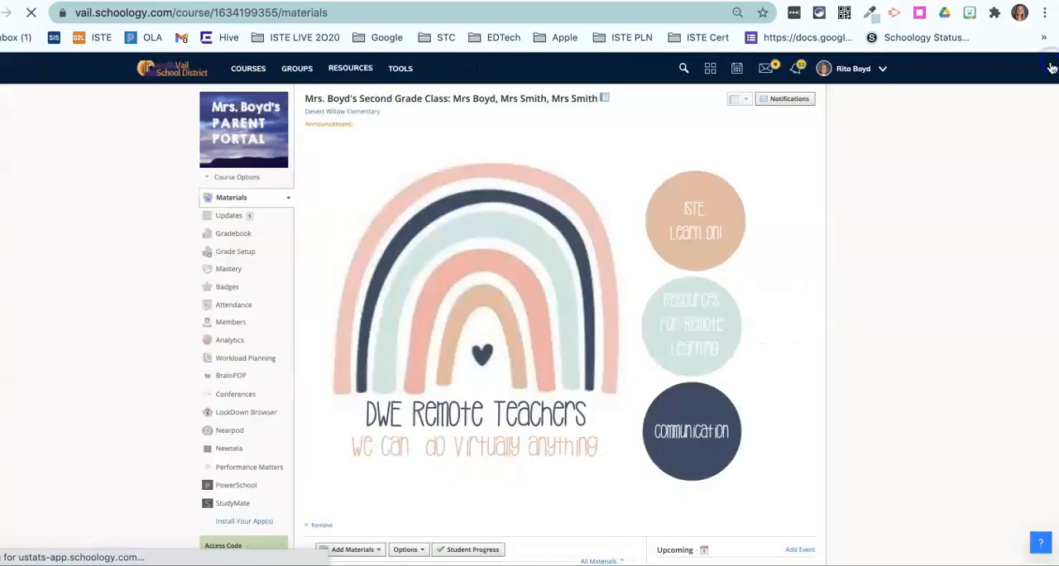